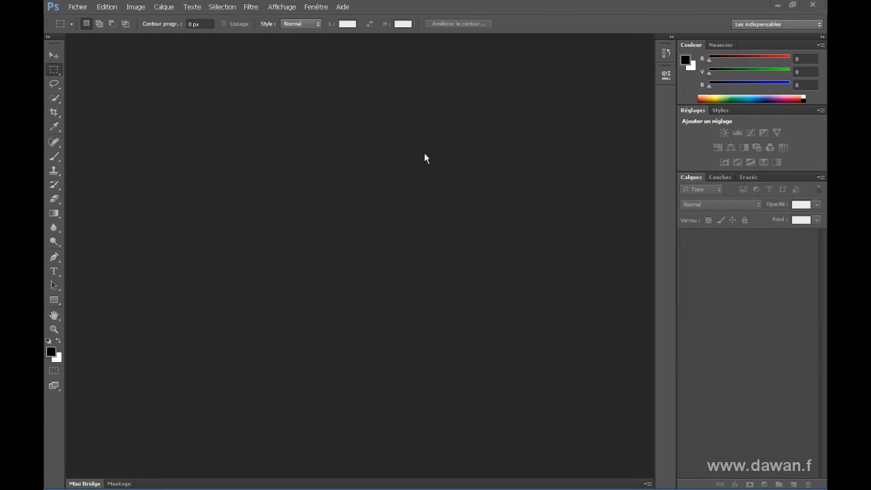
Step: In the cursor preferences (Curseurs), set the painting tool pointers to Taille réelle de la pointe
left_click(107, 8)
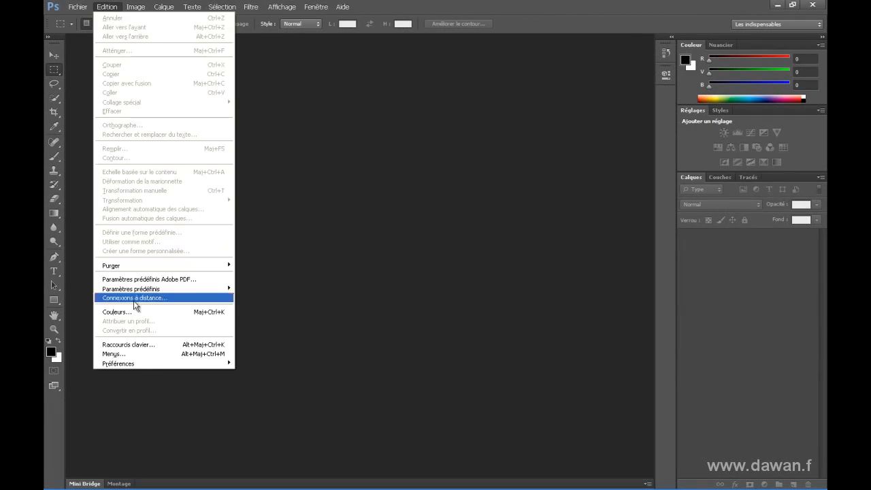
mouse_move(139, 365)
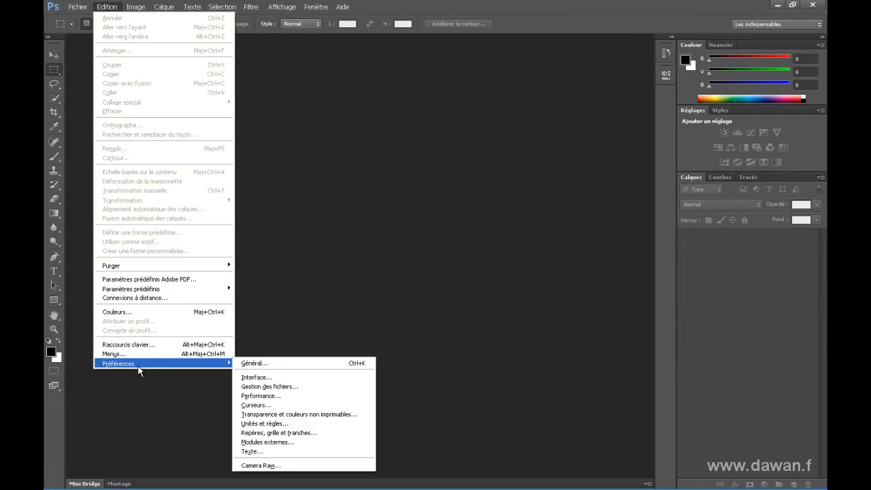
left_click(264, 366)
left_click_drag(313, 41, 241, 73)
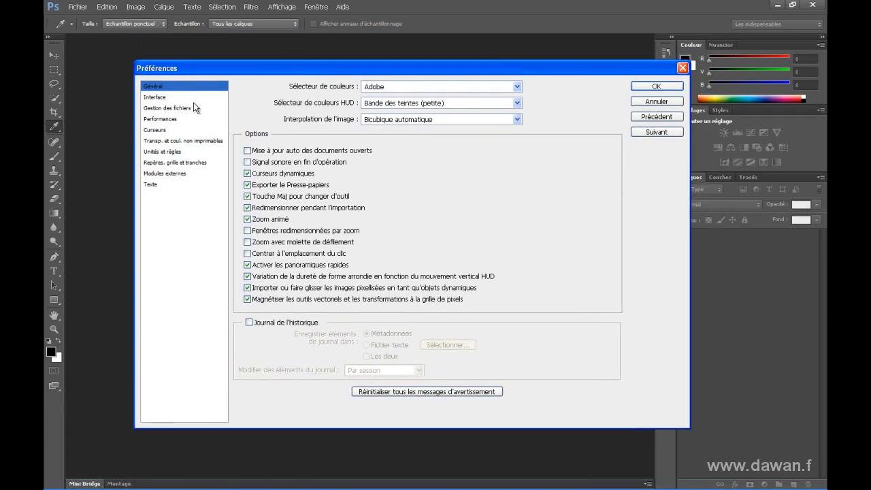
left_click(155, 130)
left_click_drag(252, 66, 237, 48)
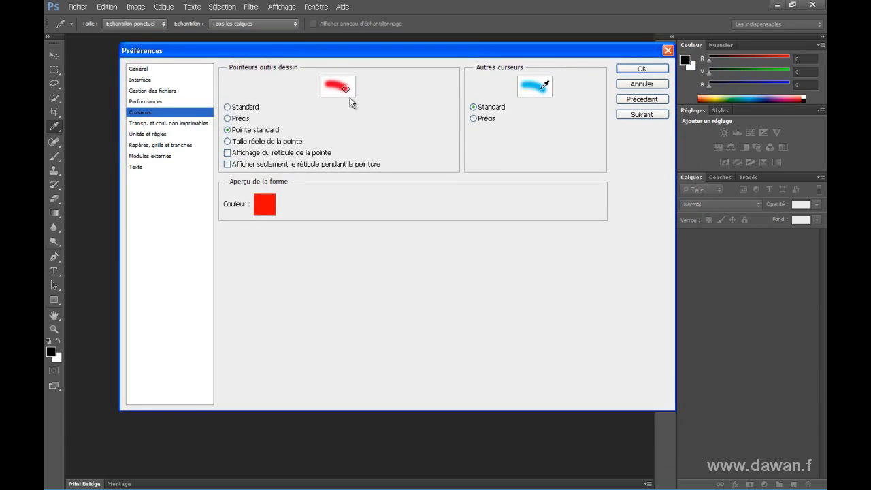
left_click_drag(339, 49, 336, 42)
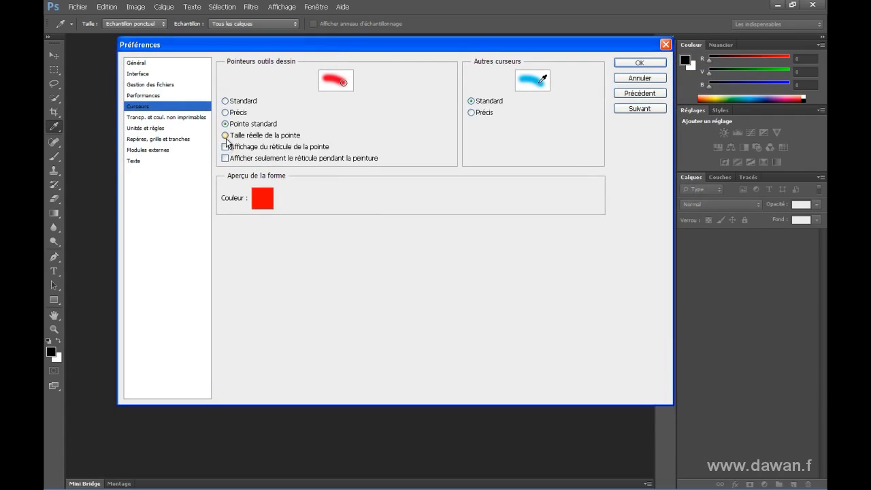
left_click(225, 136)
left_click_drag(410, 47, 417, 32)
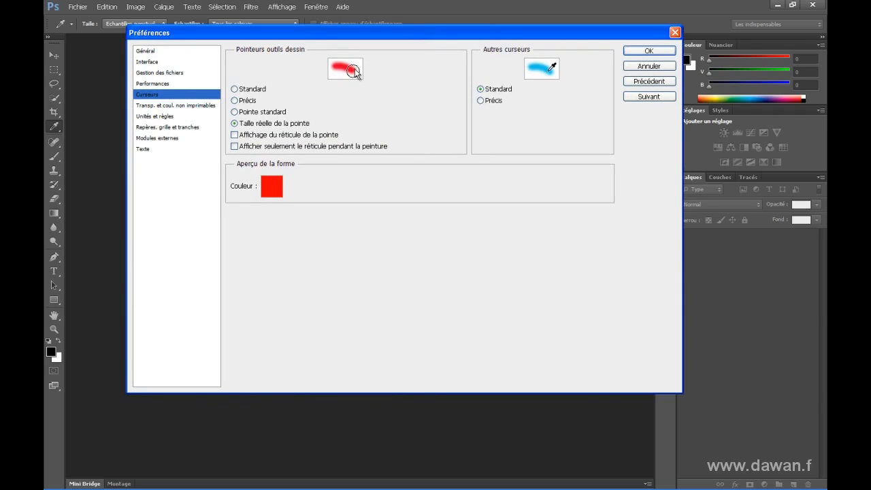
Step: Enable Affichage du réticule de la pointe for the painting cursors and set the other cursors to Précis
left_click(238, 136)
left_click_drag(547, 34, 542, 19)
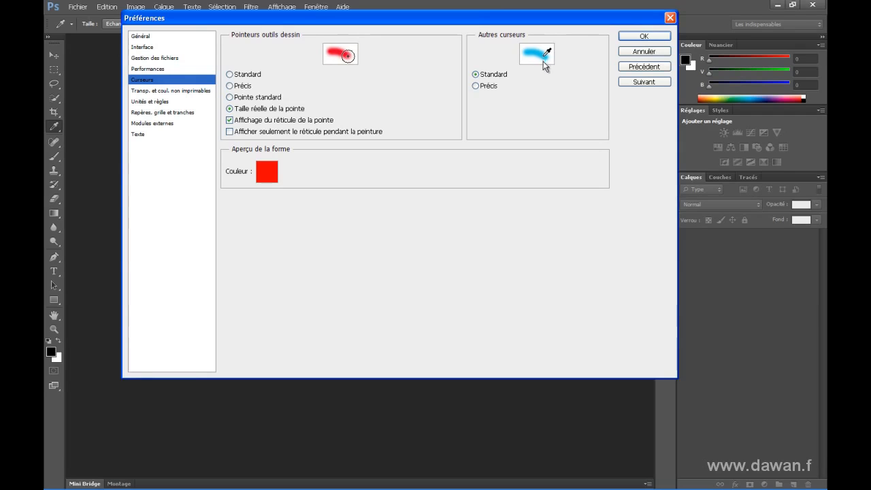
left_click(484, 90)
Step: In the Unités et règles preferences, set the ruler units to Pixels and review the preset print and screen resolutions
left_click(168, 107)
left_click_drag(323, 19, 345, 14)
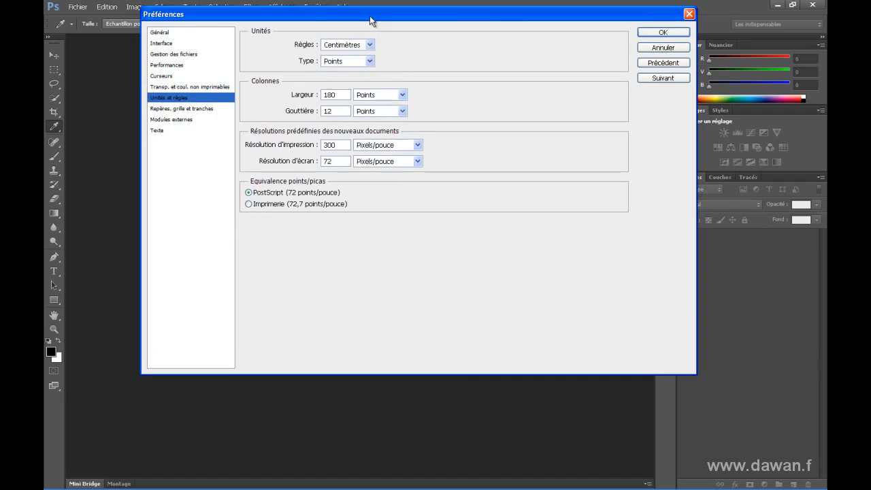
left_click_drag(369, 16, 362, 13)
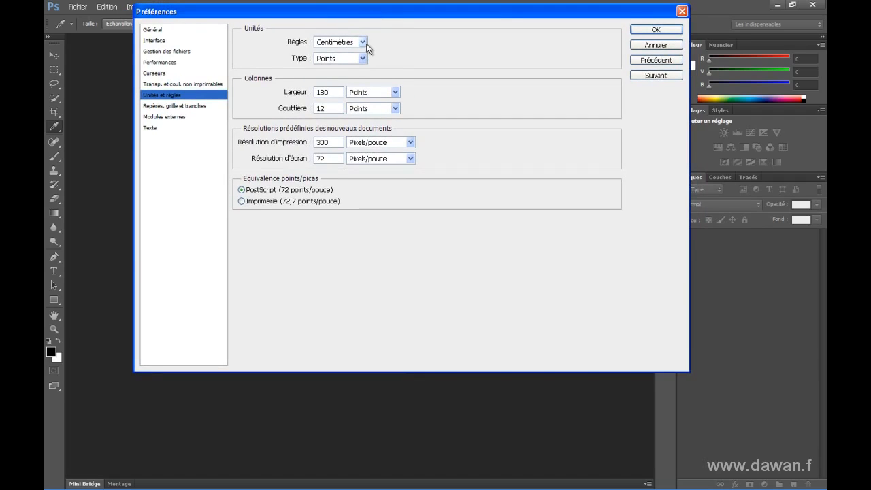
left_click(365, 43)
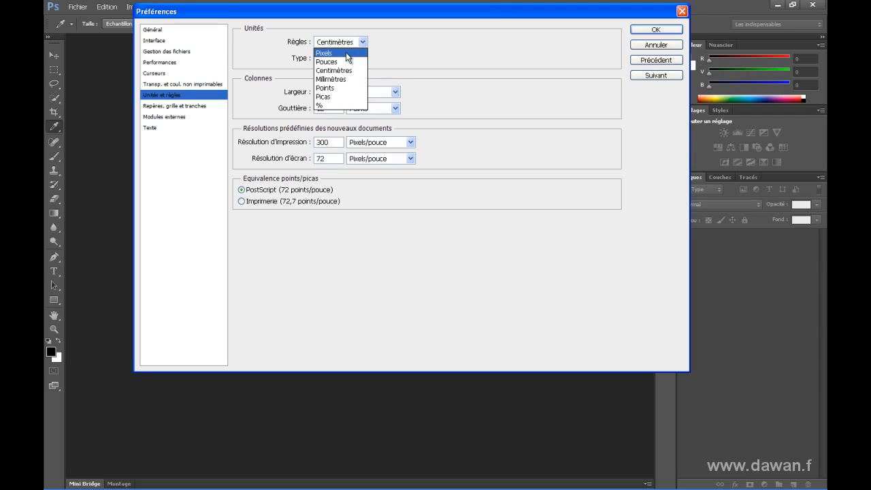
left_click(347, 54)
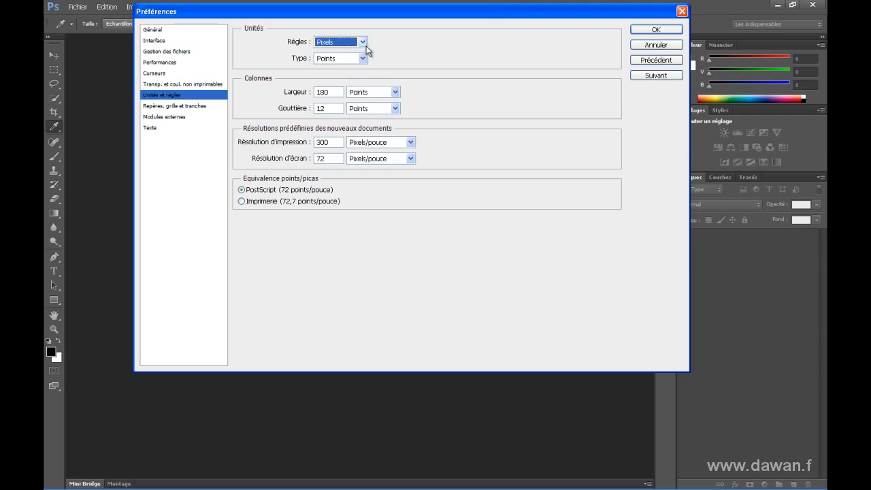
left_click(363, 42)
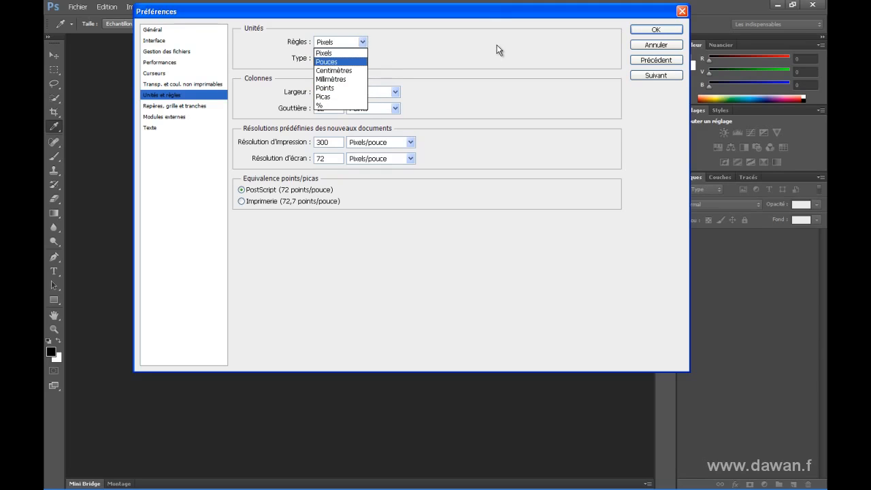
left_click(339, 53)
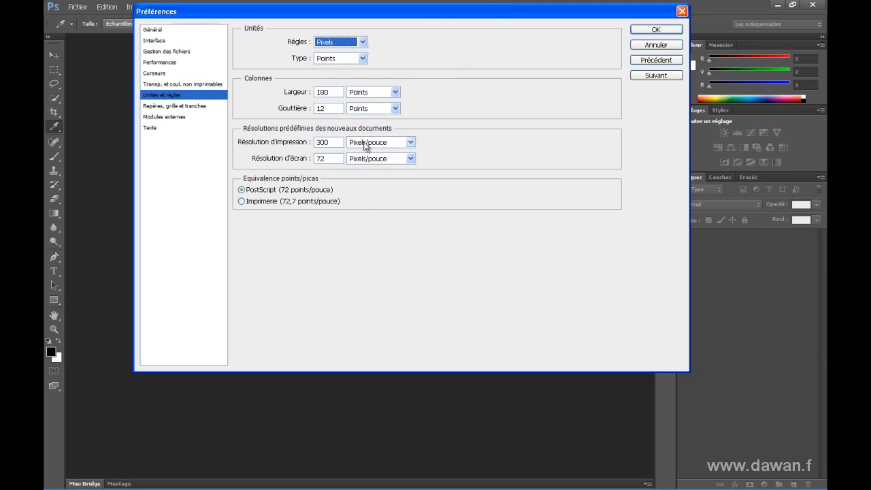
left_click_drag(426, 16, 441, 17)
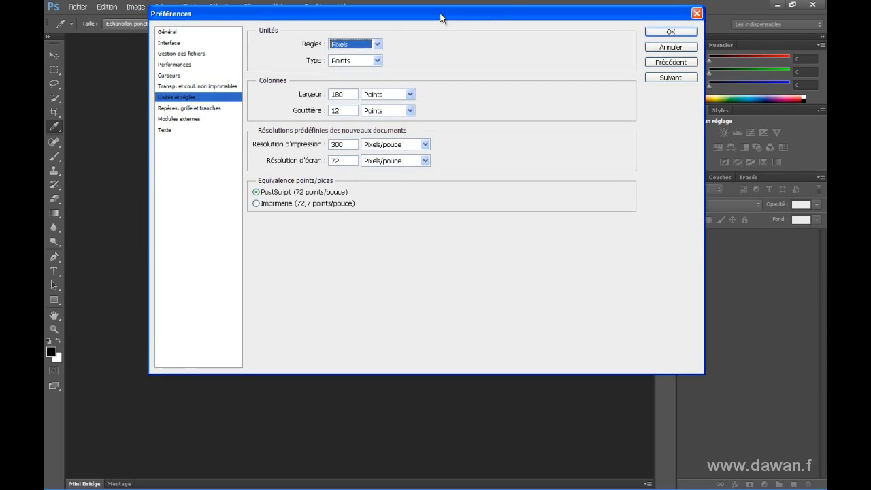
double_click(341, 144)
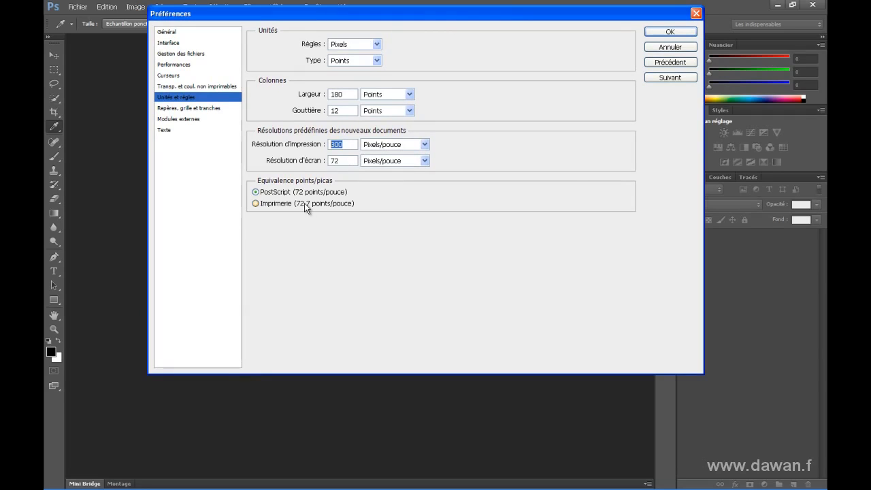
double_click(337, 160)
Step: In the Performances preferences, raise the memory Photoshop may use to 1355 Mo (88 %)
left_click(185, 66)
left_click_drag(290, 21, 277, 20)
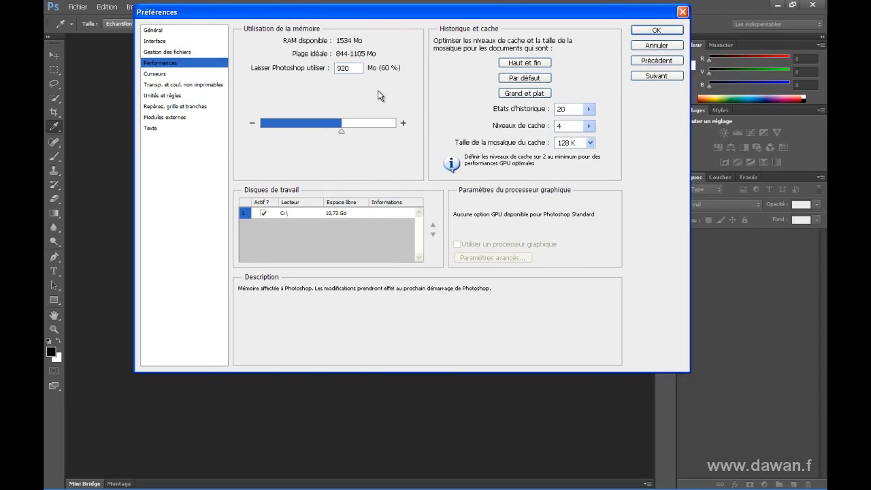
left_click_drag(340, 132, 355, 132)
left_click_drag(362, 12, 353, 11)
mouse_move(349, 128)
left_mouse_down()
mouse_move(370, 128)
mouse_move(320, 126)
mouse_move(361, 129)
left_mouse_up()
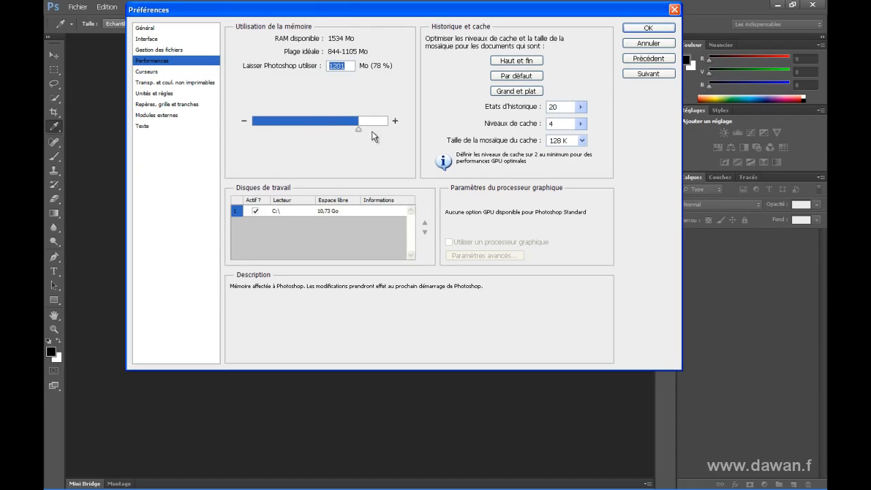
left_click_drag(359, 130, 372, 132)
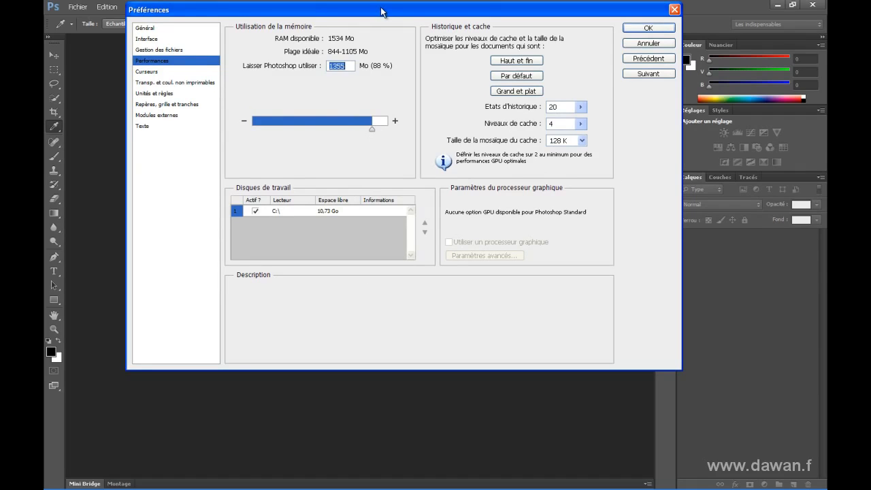
left_click_drag(381, 12, 380, 13)
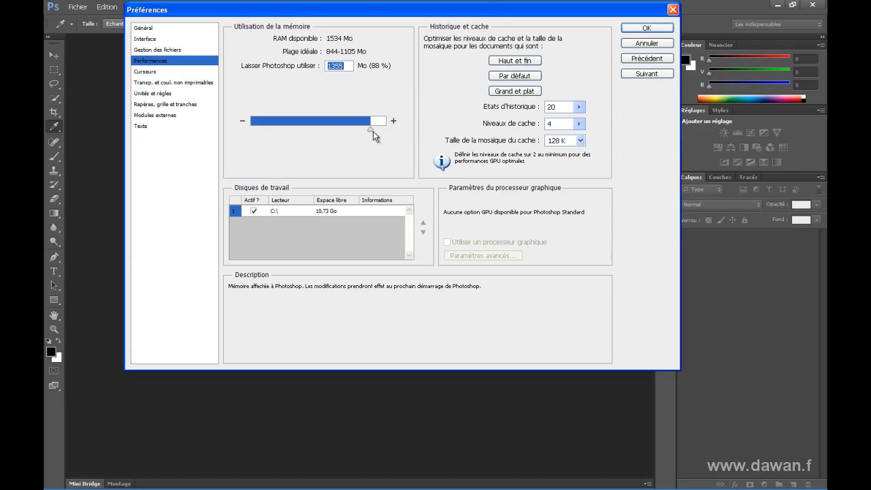
Step: Set the number of history states (Etats d'historique) to 100 and apply the preferences
left_click(552, 107)
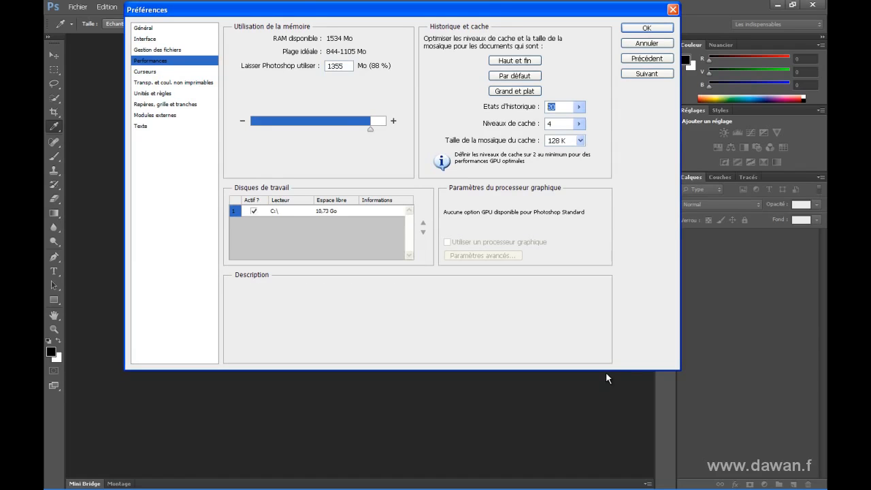
left_click(563, 108)
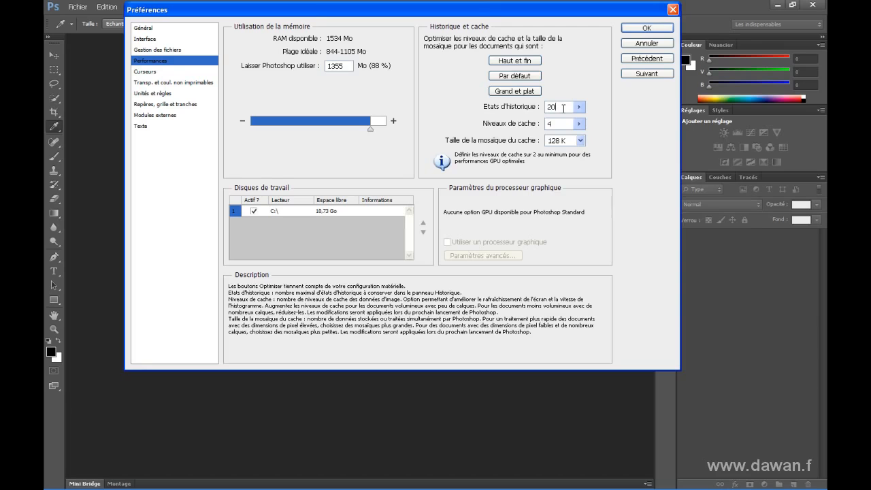
left_click_drag(568, 109, 534, 106)
left_click(581, 107)
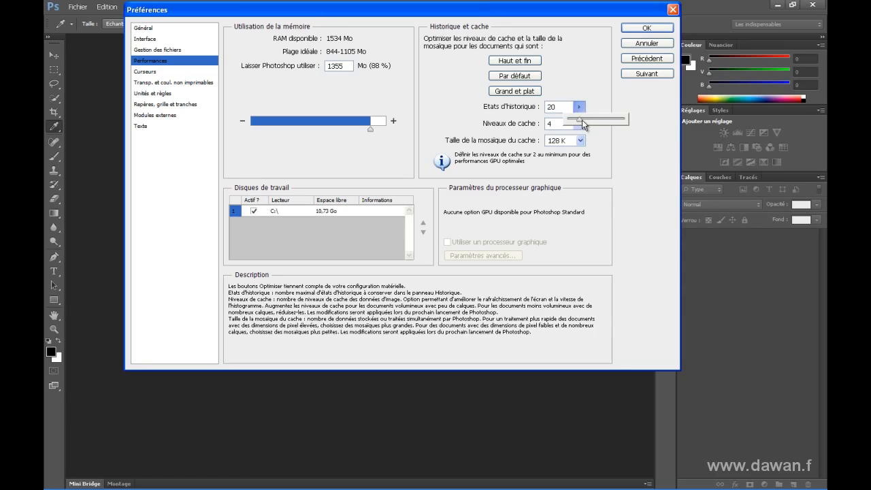
left_click_drag(583, 125, 626, 124)
left_click_drag(564, 108, 537, 110)
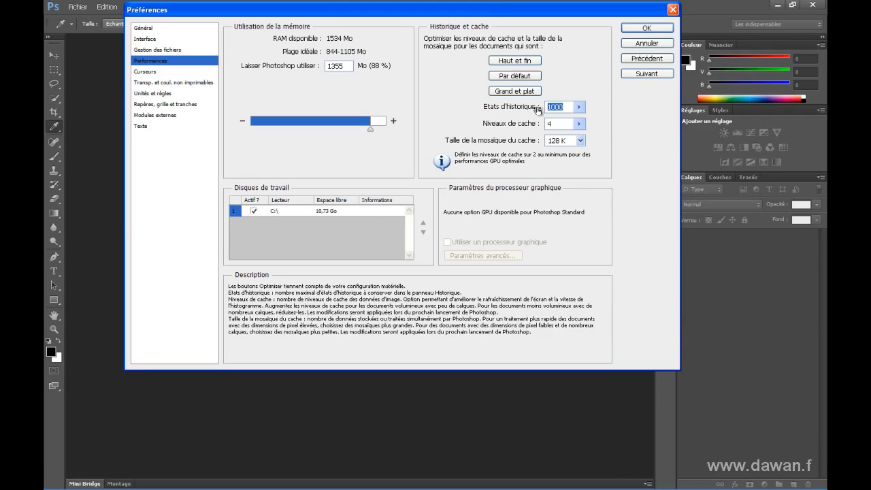
type("100")
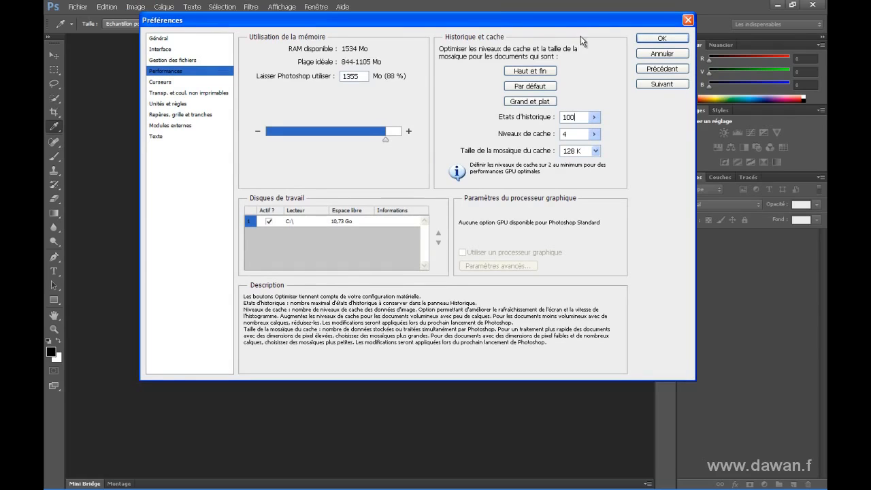
left_click_drag(579, 20, 585, 19)
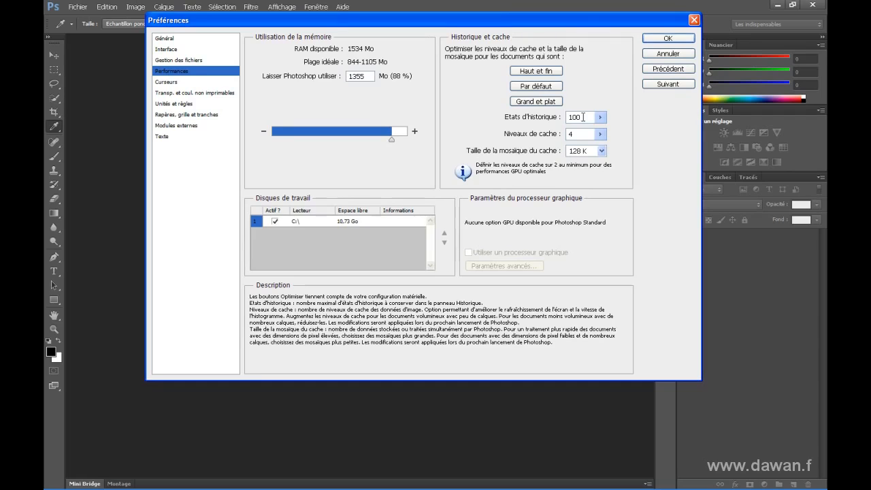
key("Return")
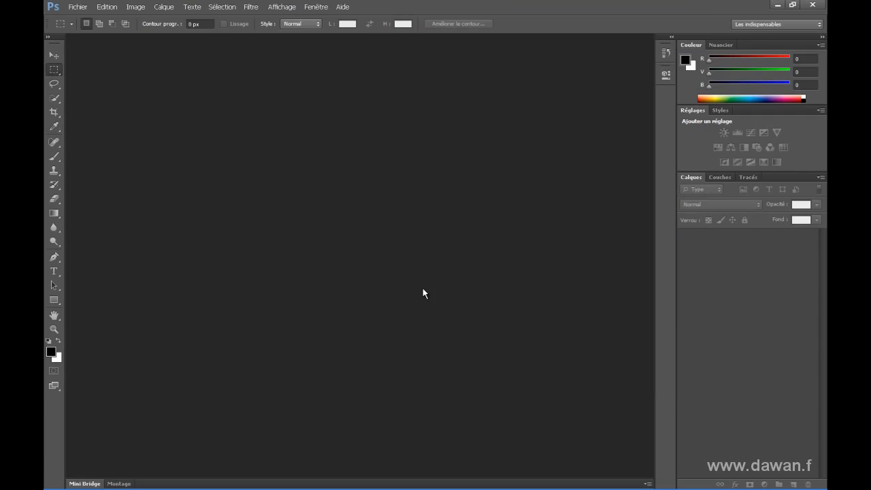